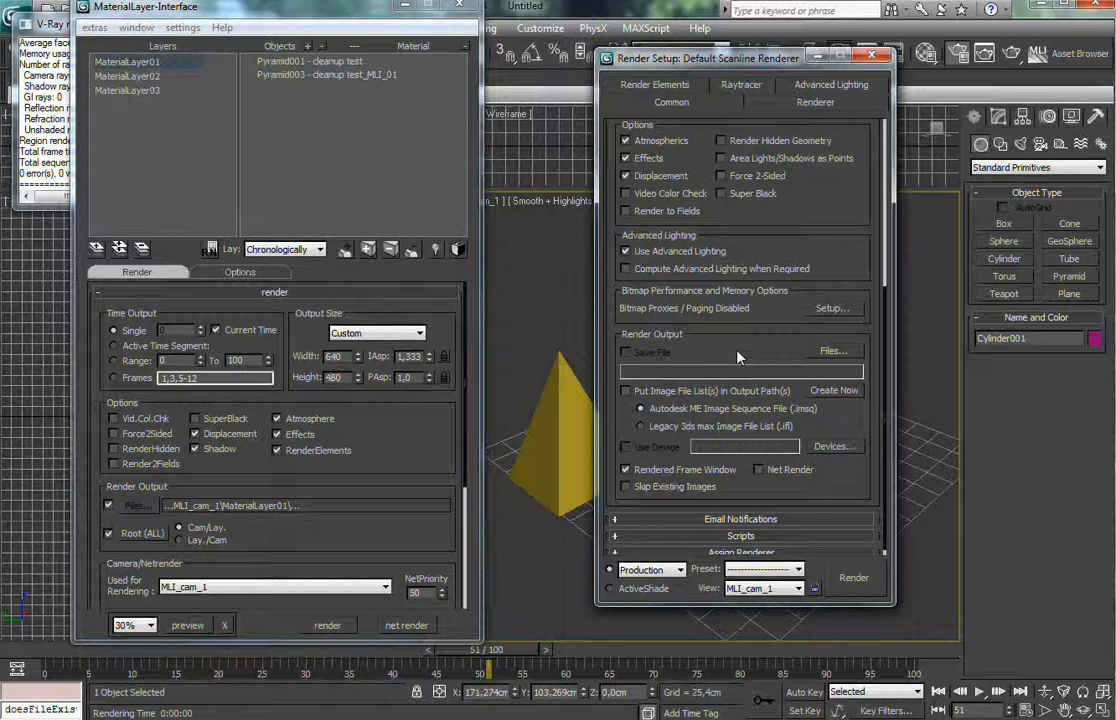
# Close the Render Setup dialog and reposition the MaterialLayer-Interface window with its render output settings in view.
pyautogui.moveTo(763, 355); pyautogui.dragTo(667, 317)
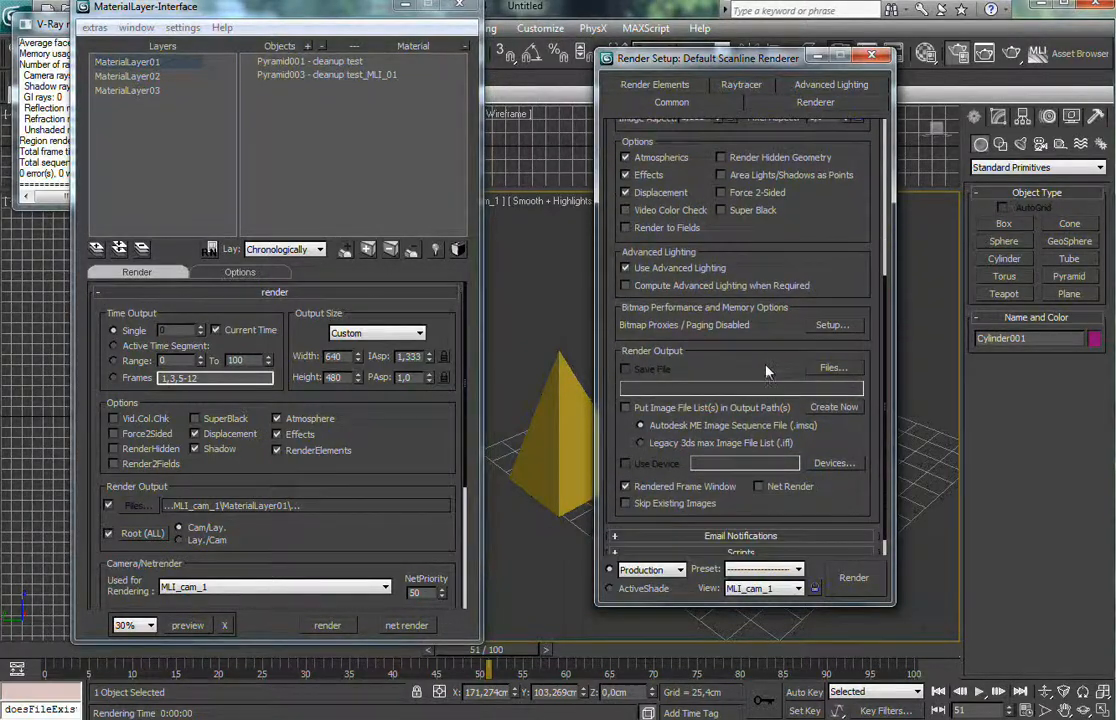
pyautogui.click(872, 55)
pyautogui.moveTo(326, 18); pyautogui.dragTo(428, 31)
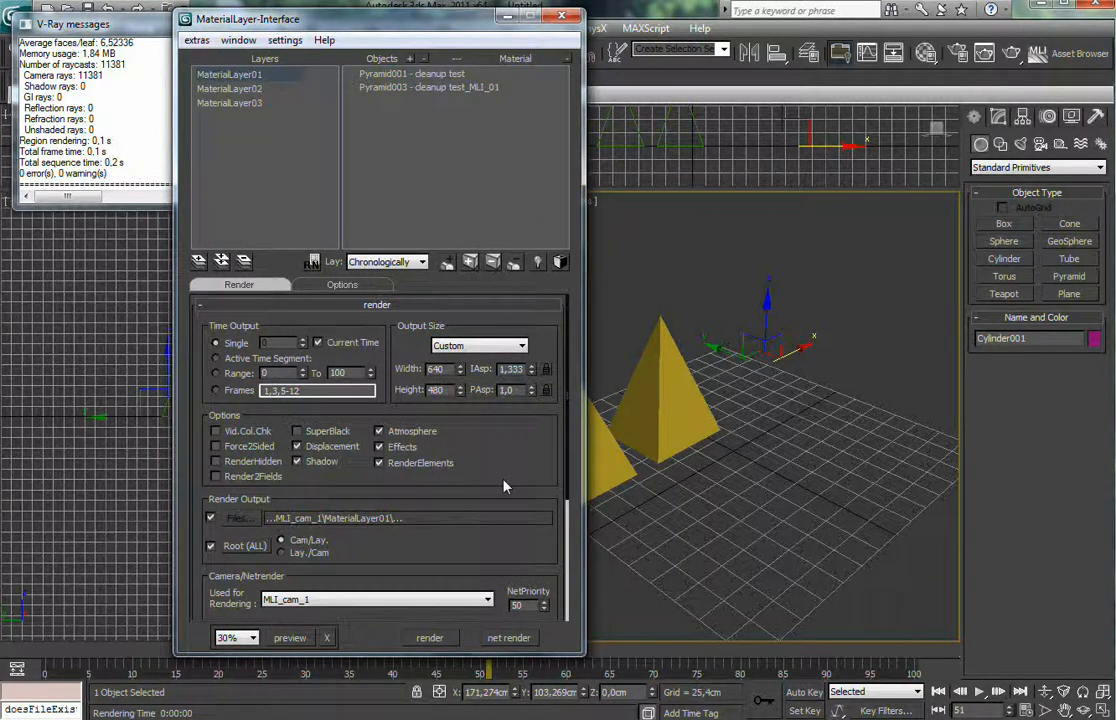
pyautogui.moveTo(504, 486); pyautogui.dragTo(507, 431)
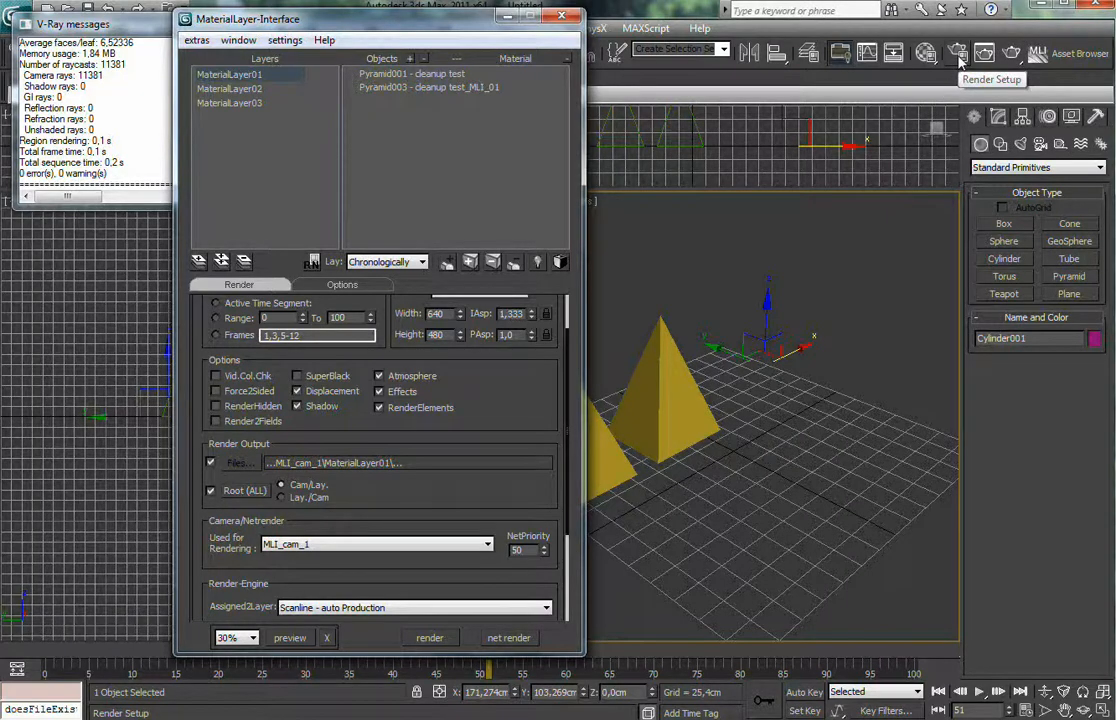
pyautogui.moveTo(562, 370); pyautogui.dragTo(513, 370)
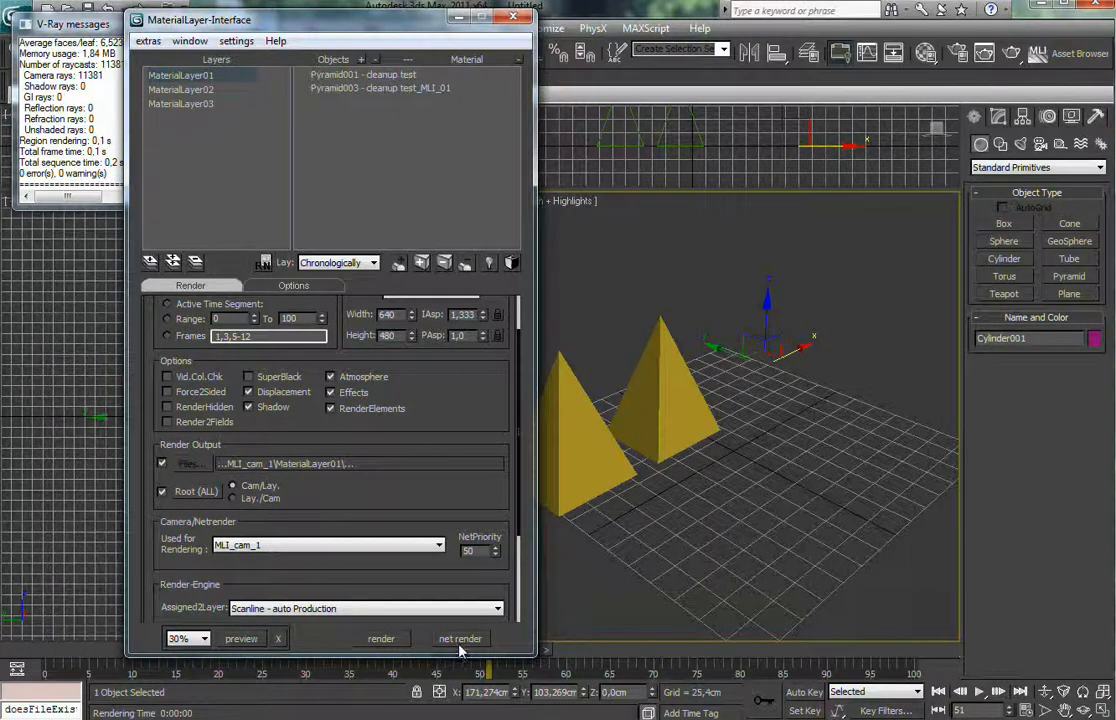
pyautogui.moveTo(336, 30)
pyautogui.mouseDown()
pyautogui.moveTo(332, 13)
pyautogui.moveTo(337, 24)
pyautogui.mouseUp()
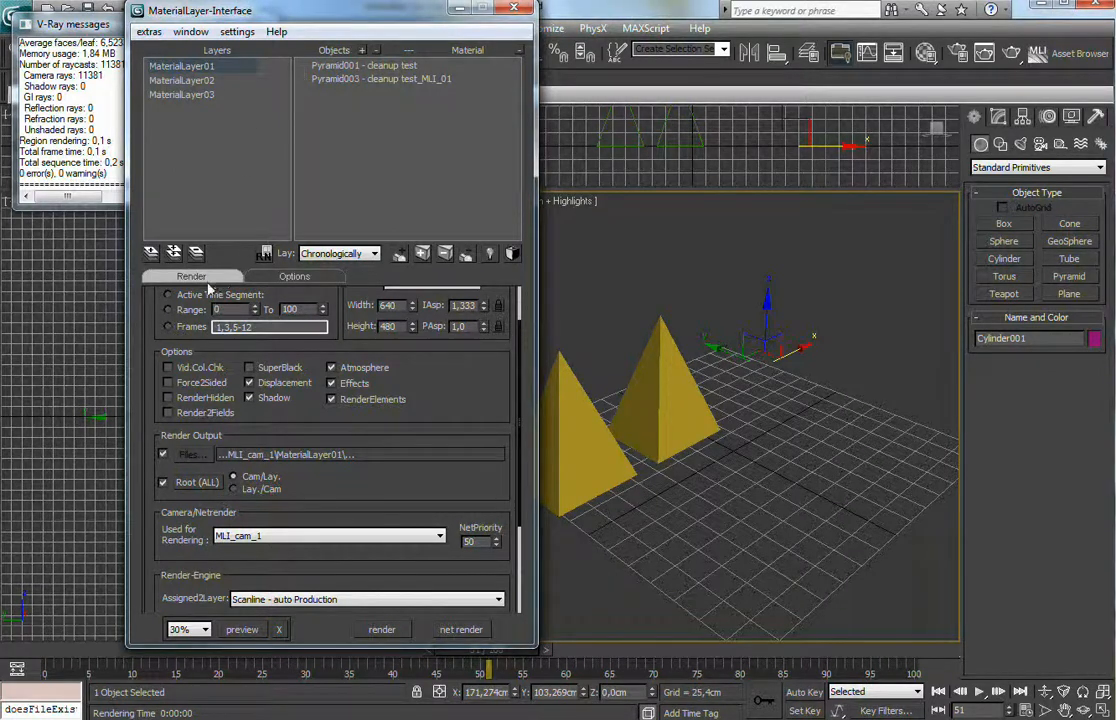
# Check the contents of the Test Project folder on drive C: in the file explorer.
pyautogui.scroll(-3, 330, 420)
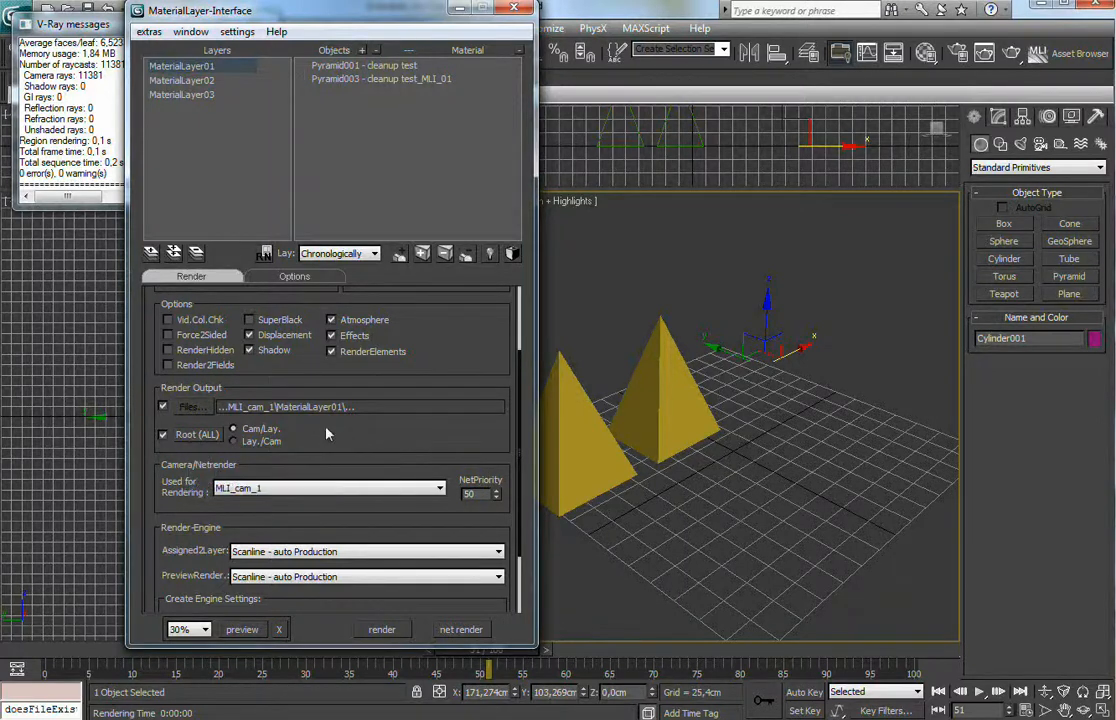
pyautogui.moveTo(1115, 602); pyautogui.dragTo(703, 188)
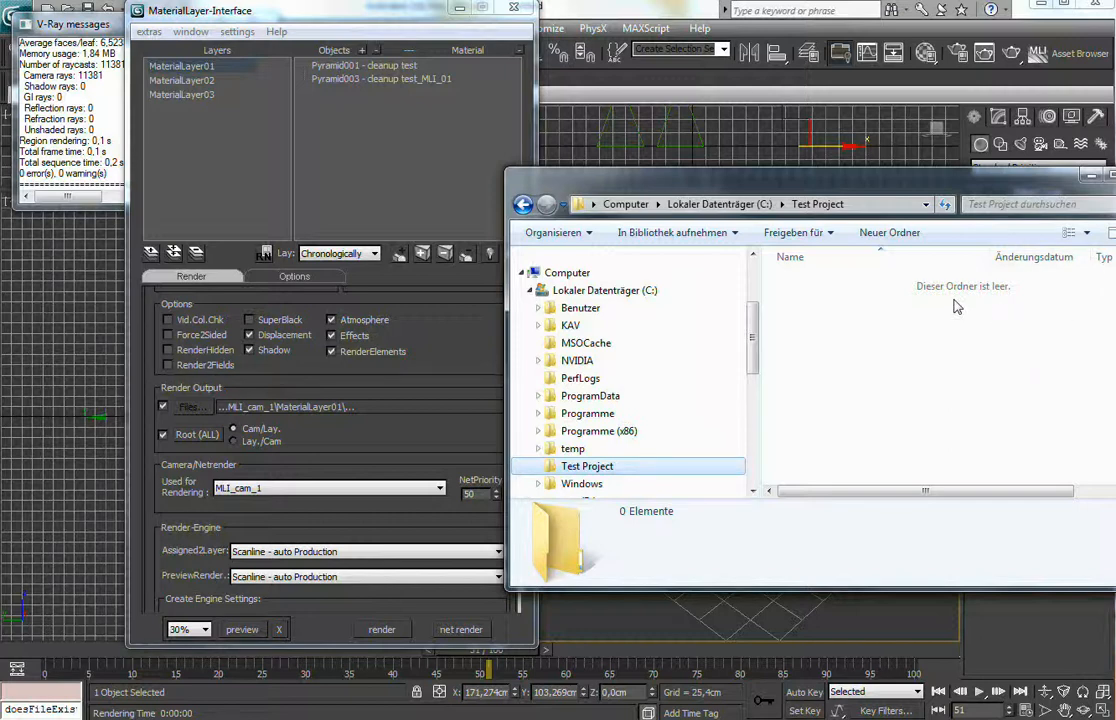
pyautogui.click(1091, 175)
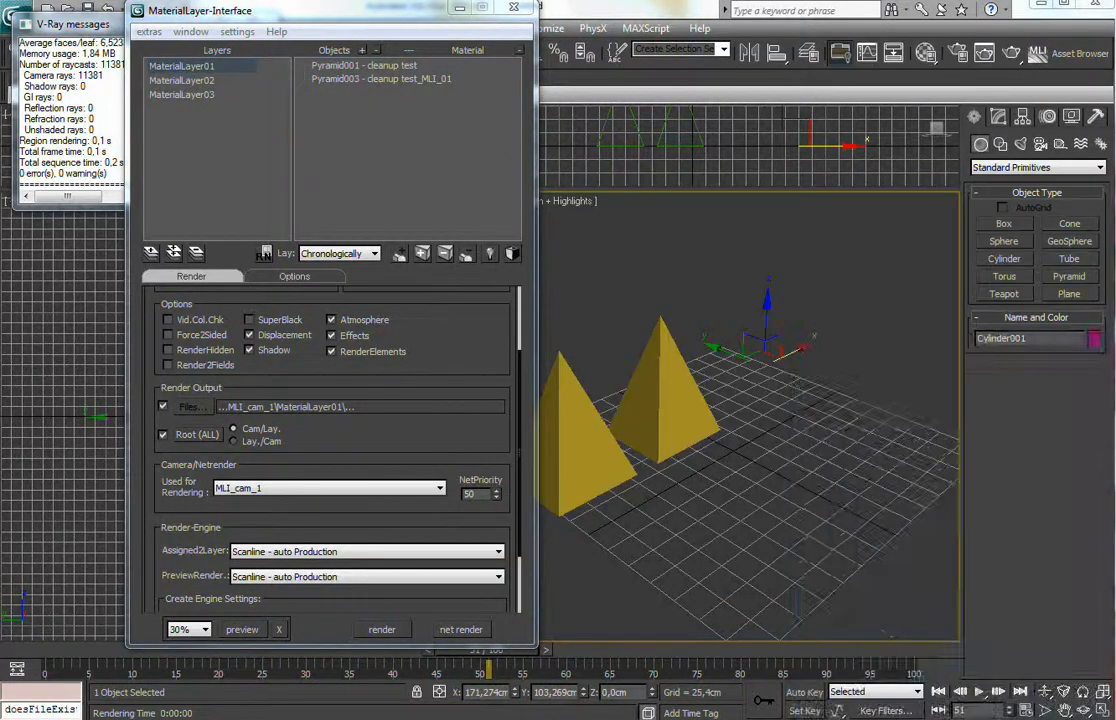
# Set the root directory for the renderings to C:\Test Project with the Targa image format, keeping the offered Targa options.
pyautogui.click(193, 436)
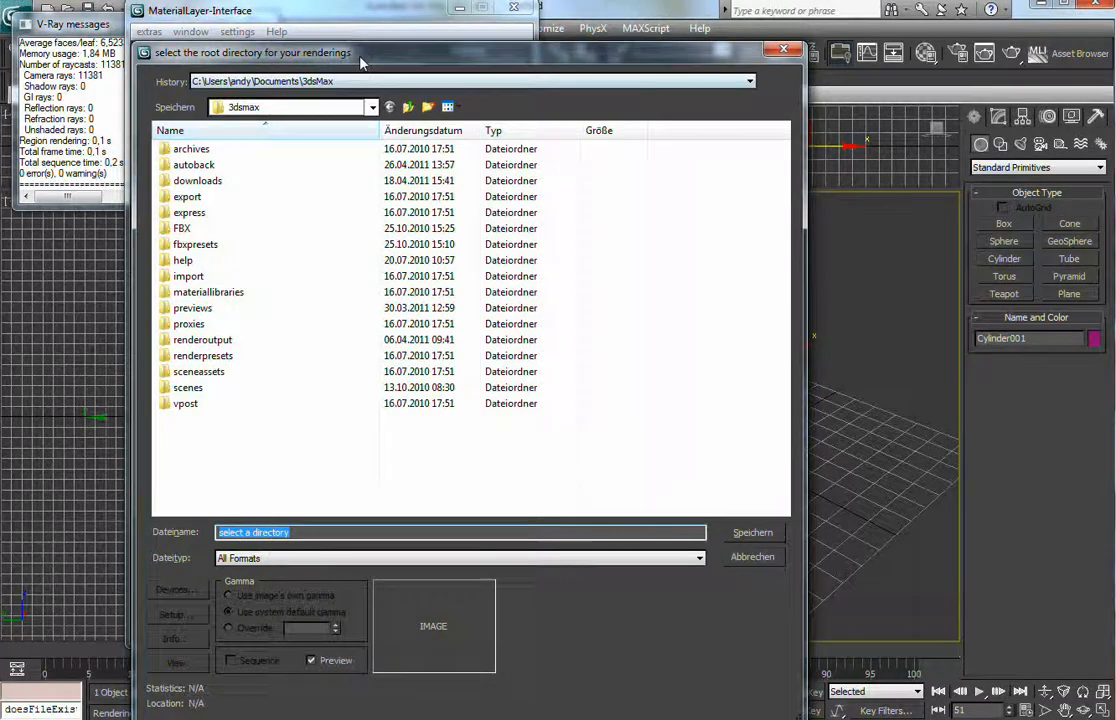
pyautogui.moveTo(305, 52); pyautogui.dragTo(502, 56)
pyautogui.click(468, 112)
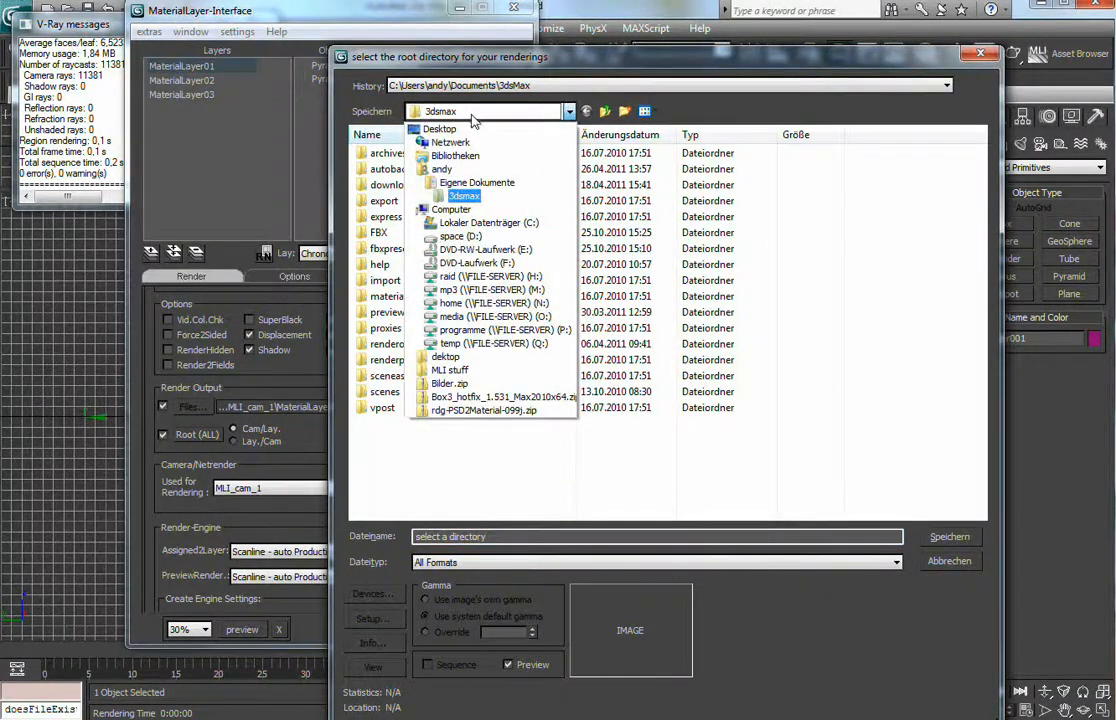
pyautogui.click(463, 222)
pyautogui.doubleClick(395, 296)
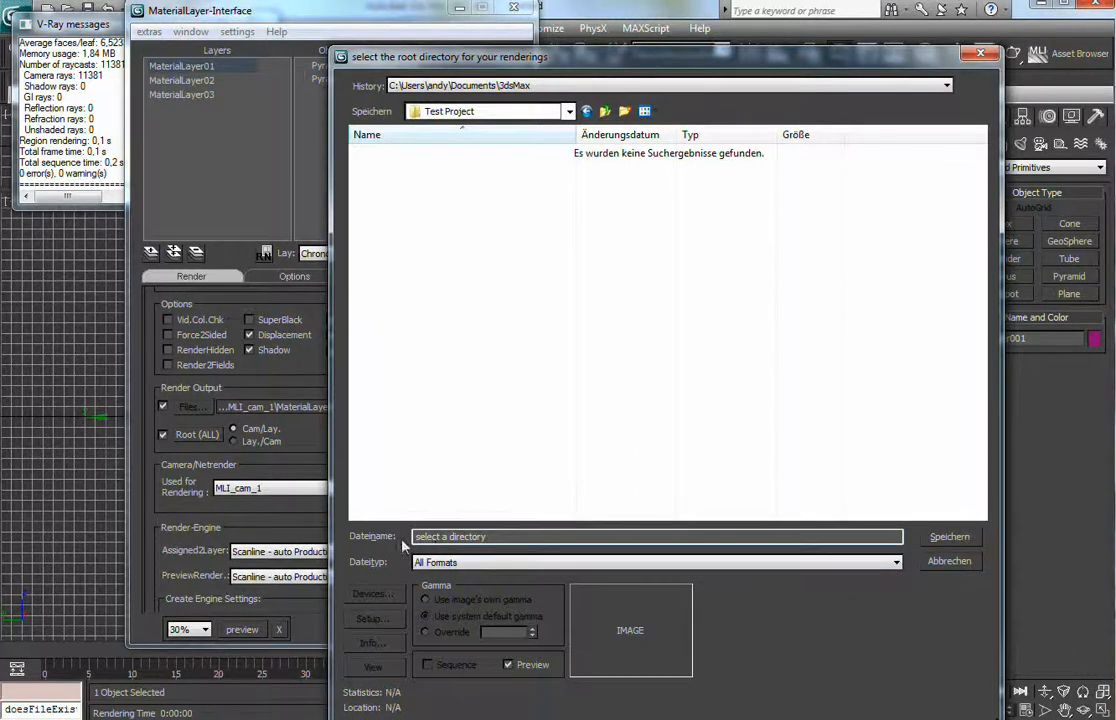
pyautogui.click(460, 563)
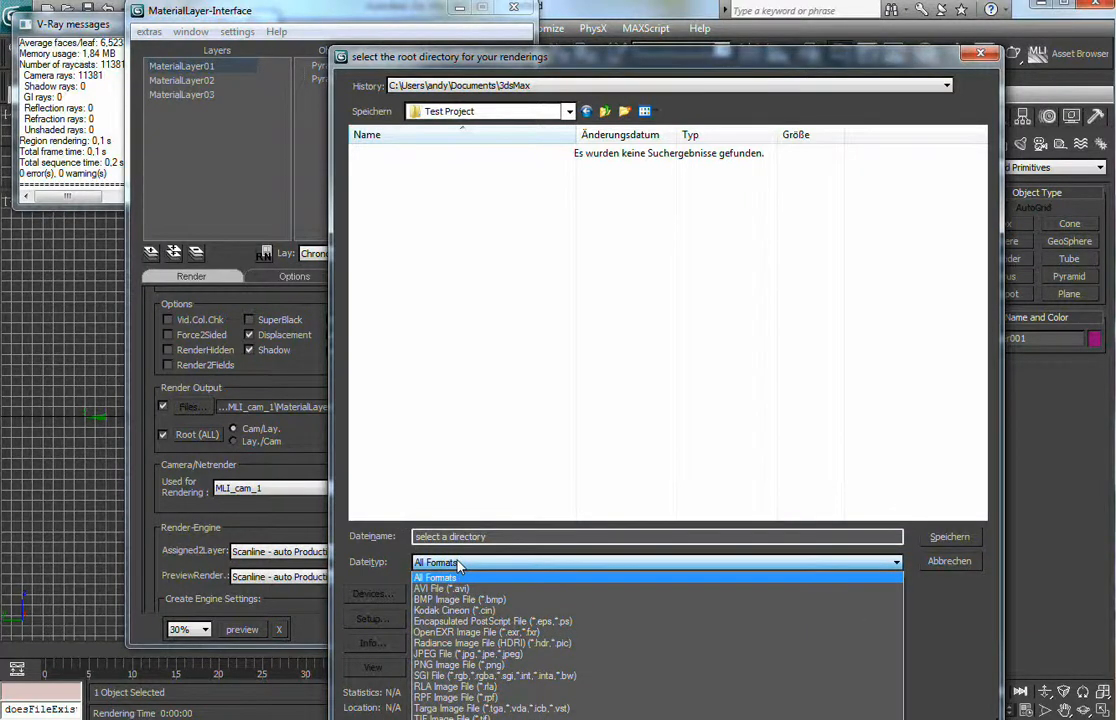
pyautogui.click(474, 708)
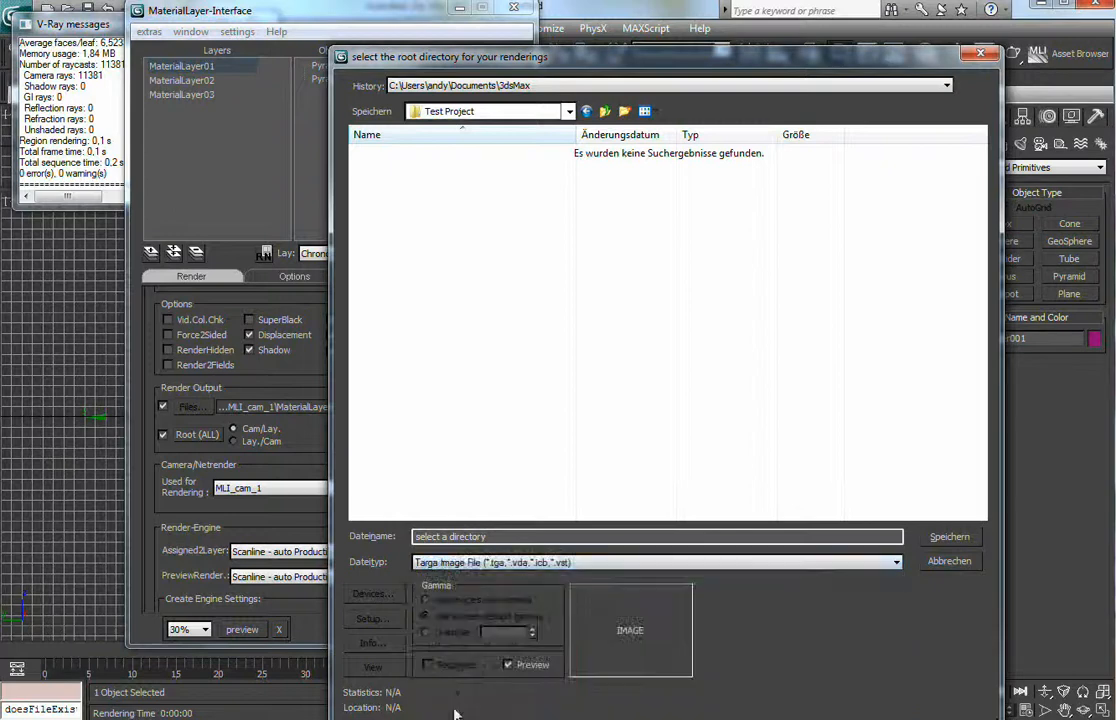
pyautogui.click(951, 539)
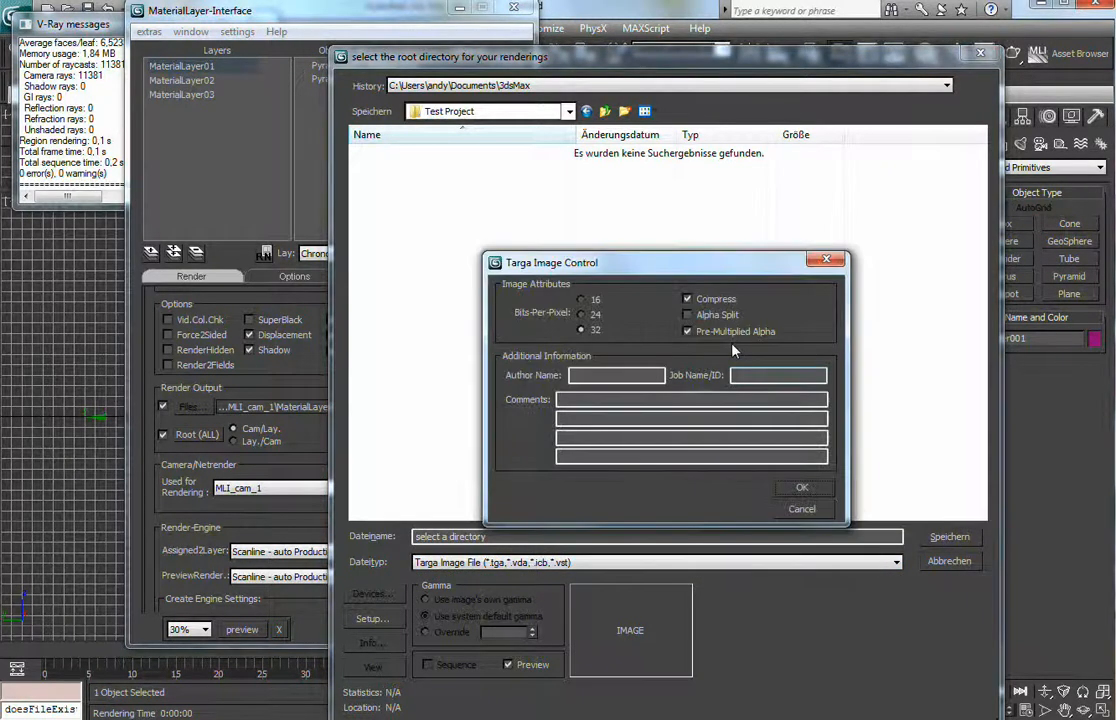
pyautogui.click(800, 487)
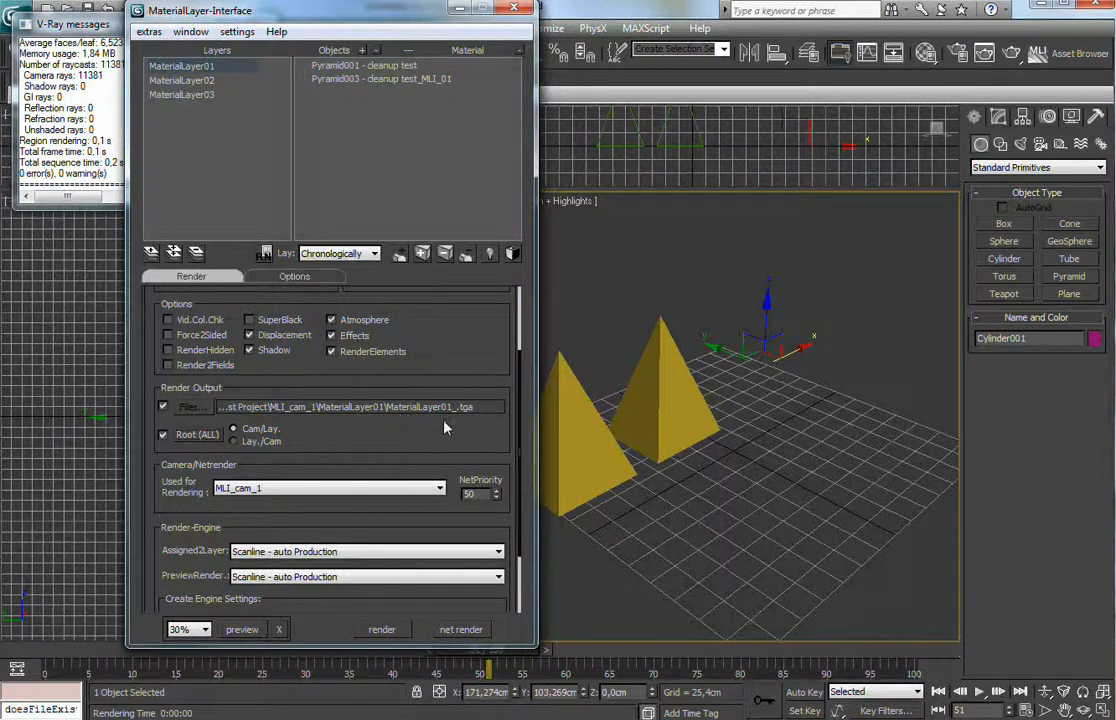
# Select MaterialLayer01, MaterialLayer02 and MaterialLayer03 together and render them.
pyautogui.click(383, 413)
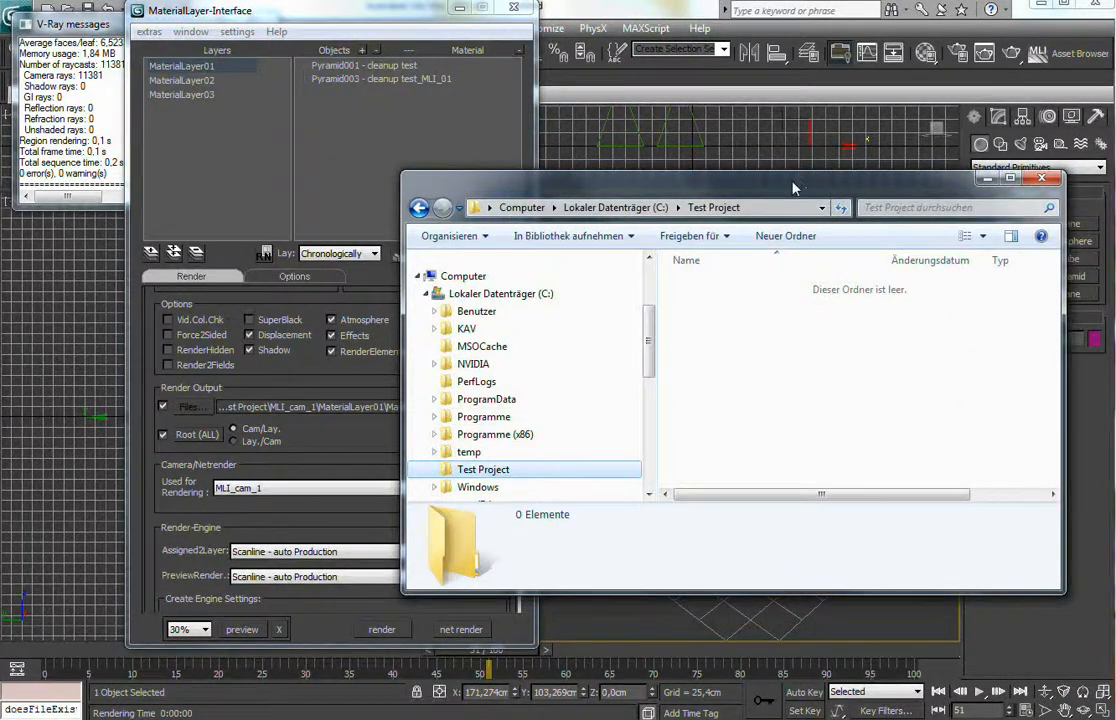
pyautogui.click(818, 115)
pyautogui.moveTo(180, 66); pyautogui.dragTo(182, 95)
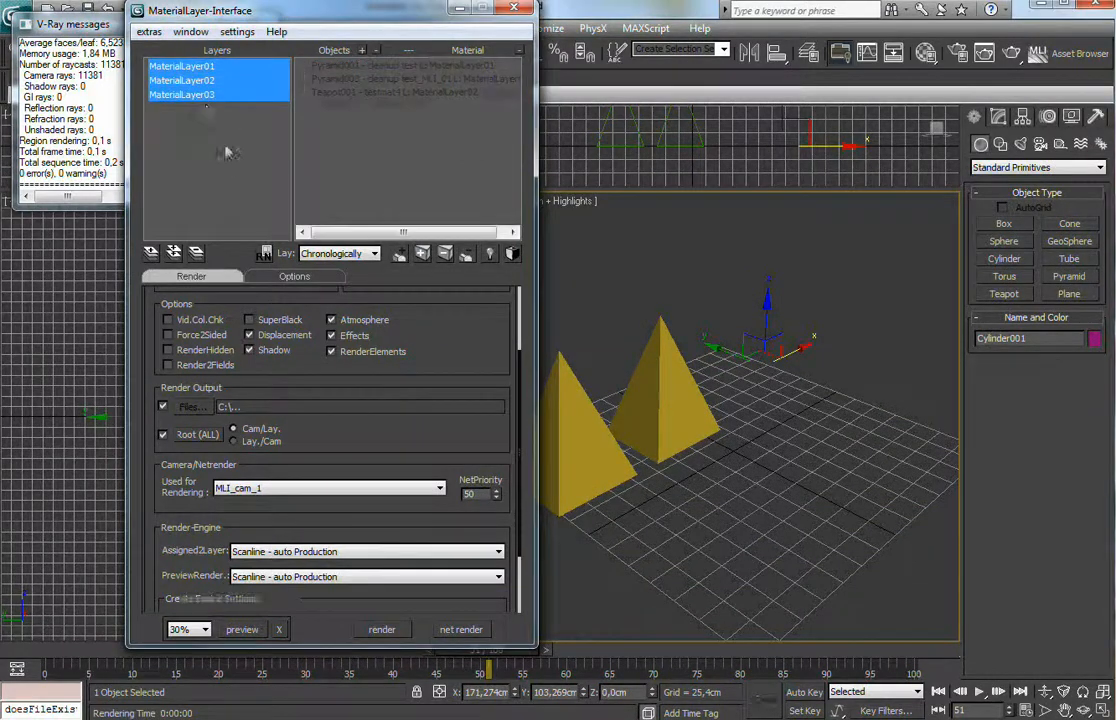
pyautogui.click(383, 630)
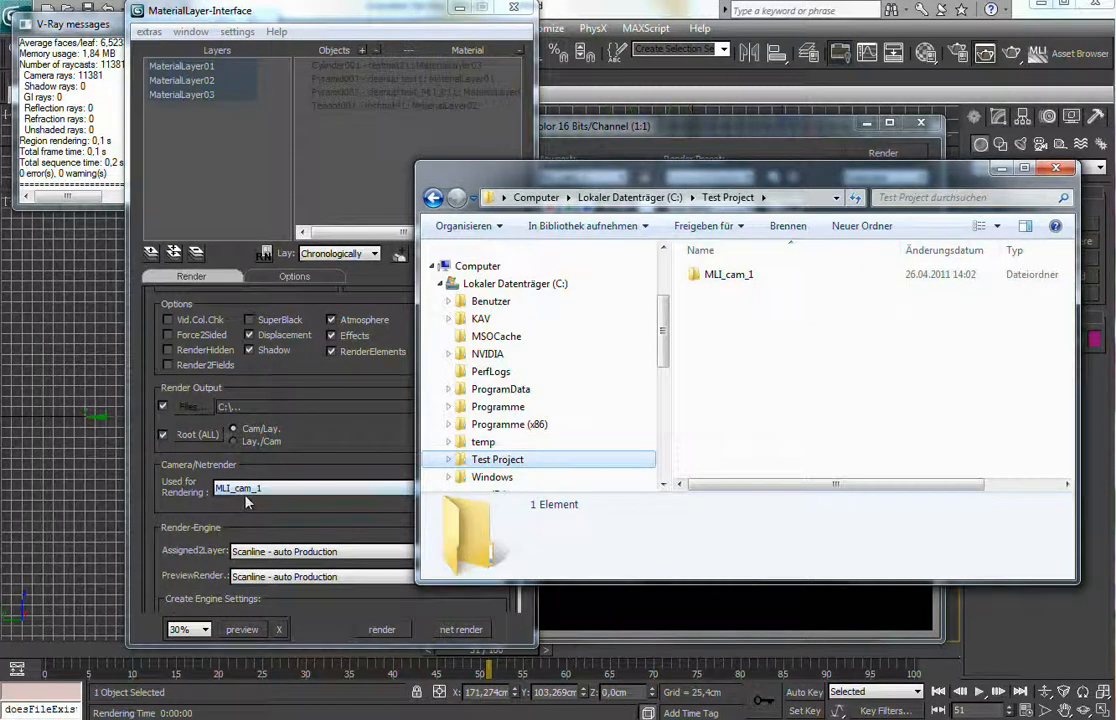
# Examine the rendered output in the MaterialLayer01 subfolder of MLI_cam_1 inside Test Project.
pyautogui.doubleClick(716, 278)
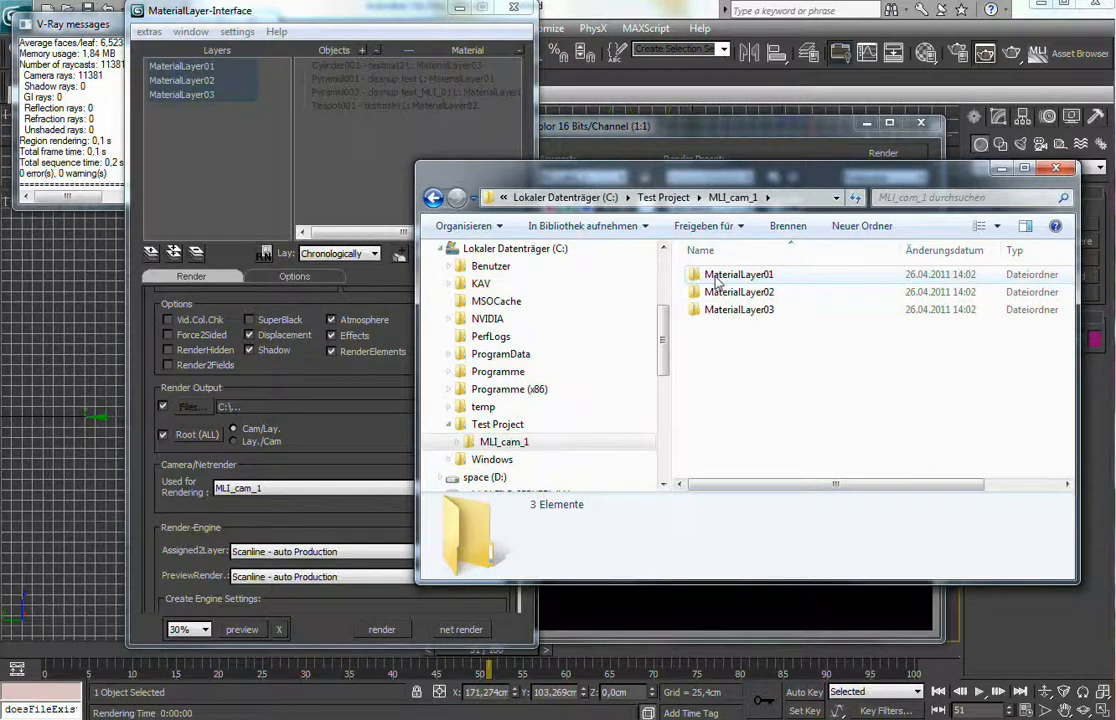
pyautogui.moveTo(731, 321)
pyautogui.doubleClick(706, 274)
pyautogui.click(716, 282)
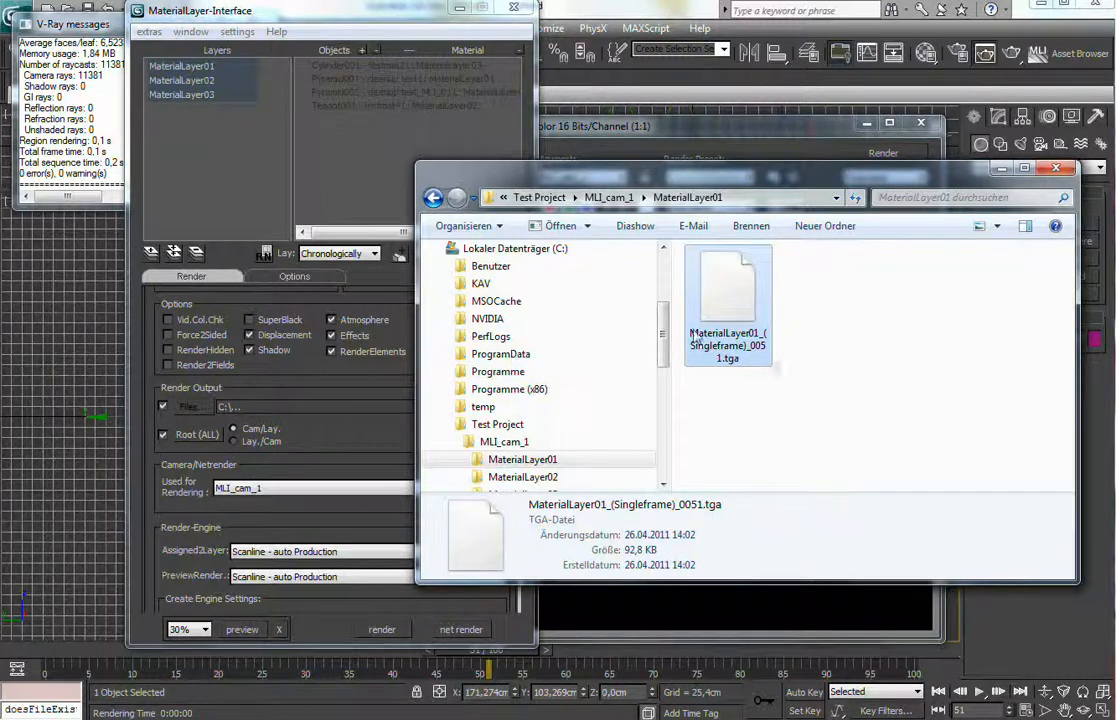
# Edit the Frames list in the render time output settings of the selected layers, entering 22.
pyautogui.click(376, 426)
pyautogui.scroll(3, 318, 450)
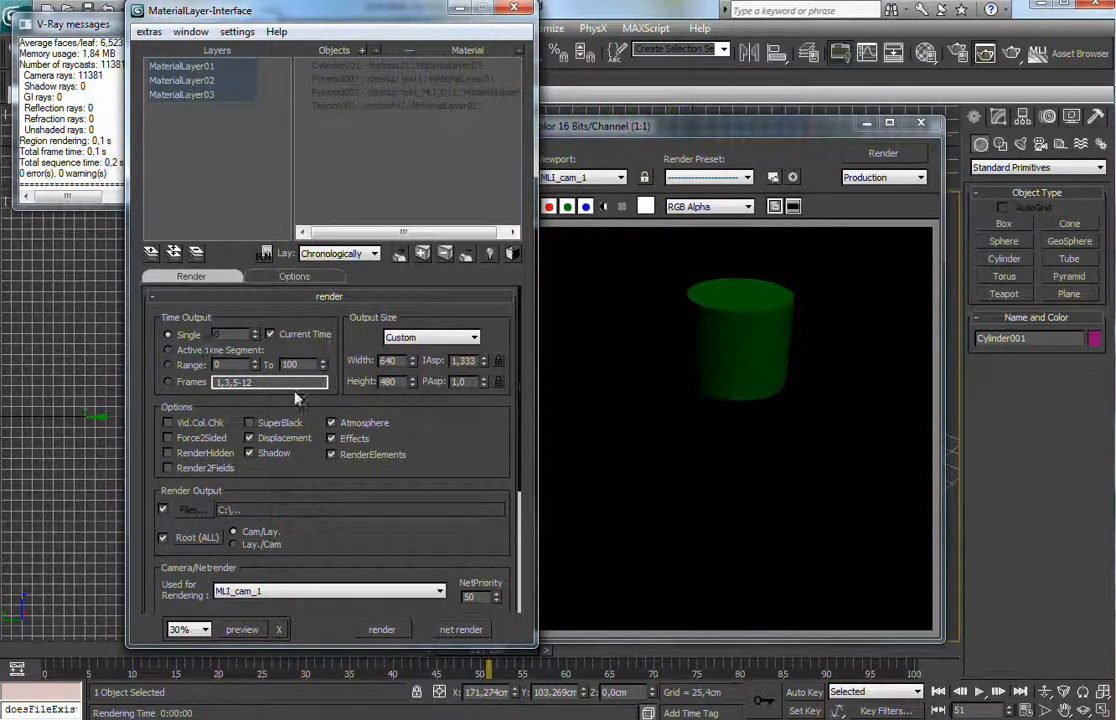
pyautogui.doubleClick(291, 365)
pyautogui.click(209, 372)
pyautogui.doubleClick(230, 383)
pyautogui.write('22')
pyautogui.scroll(-4, 337, 386)
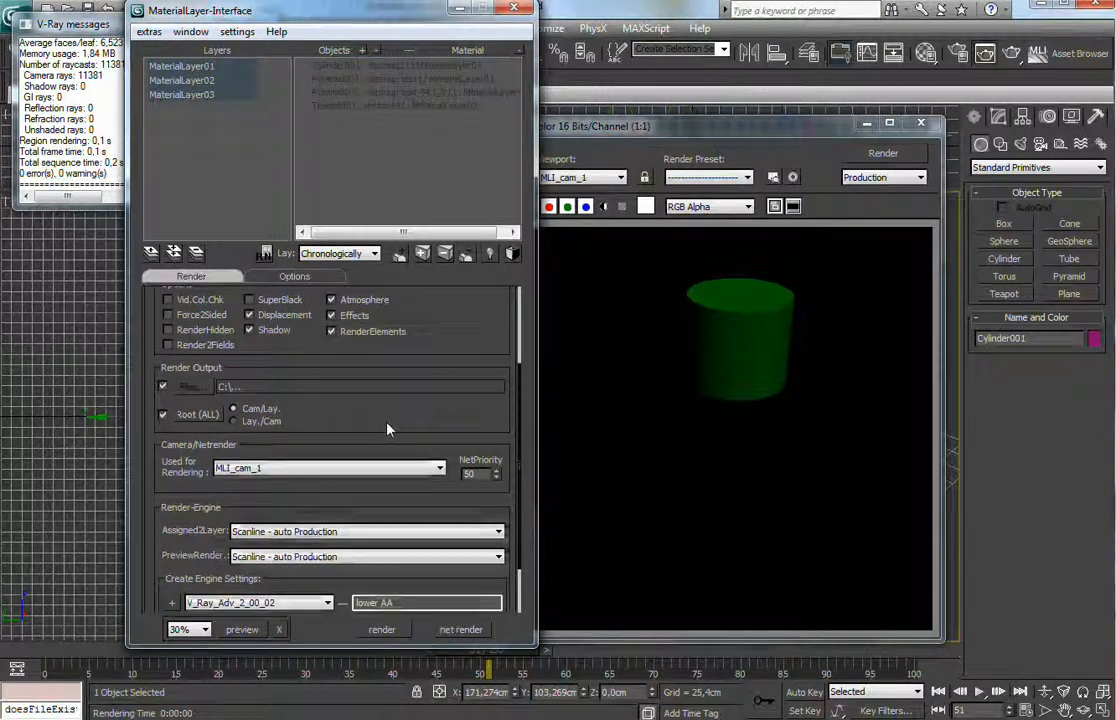